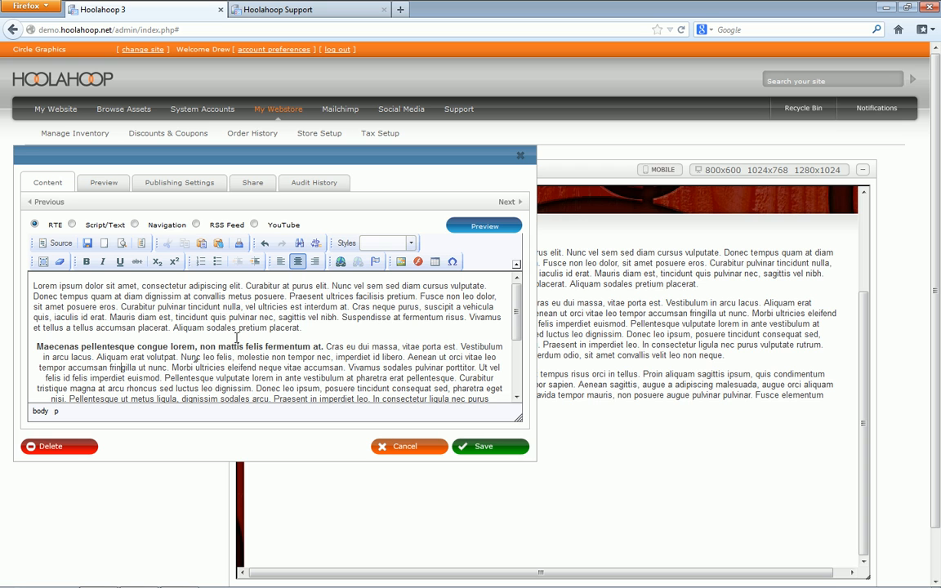
Step: Left-align the paragraph that begins with "Maecenas pellentesque", keeping the insertion point at its start
click(38, 344)
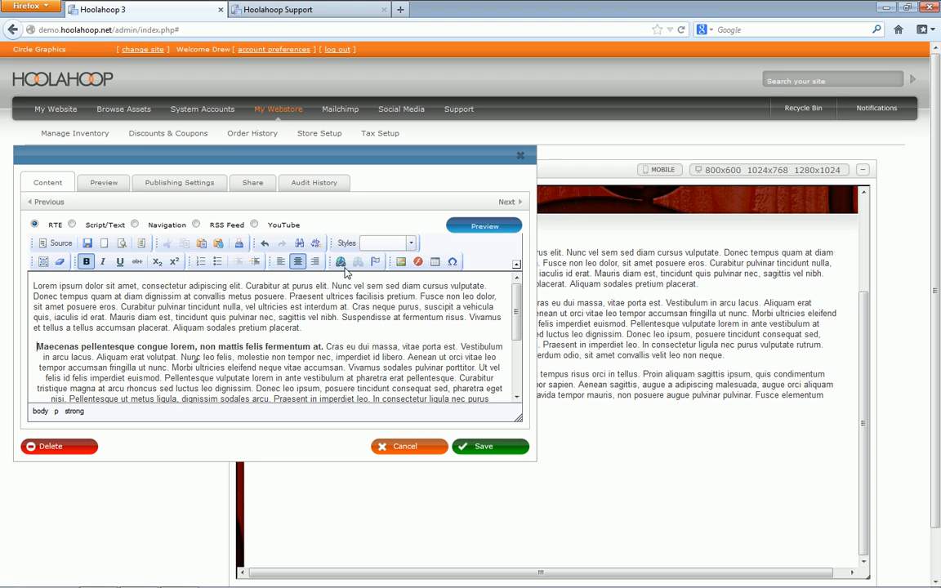
click(281, 263)
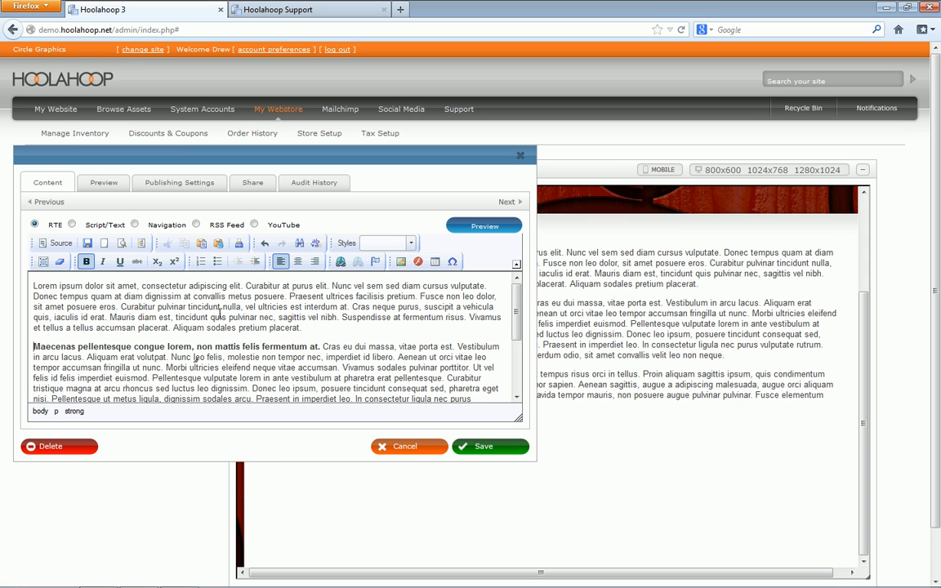
Step: Start inserting an image at the cursor and browse the server's Image folder, with the desktop files in view
click(400, 262)
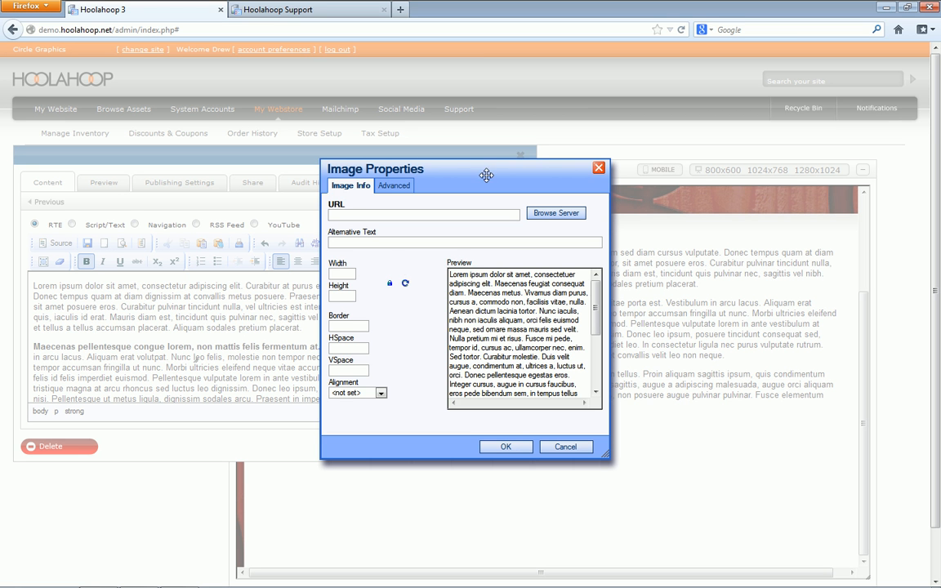
click(558, 214)
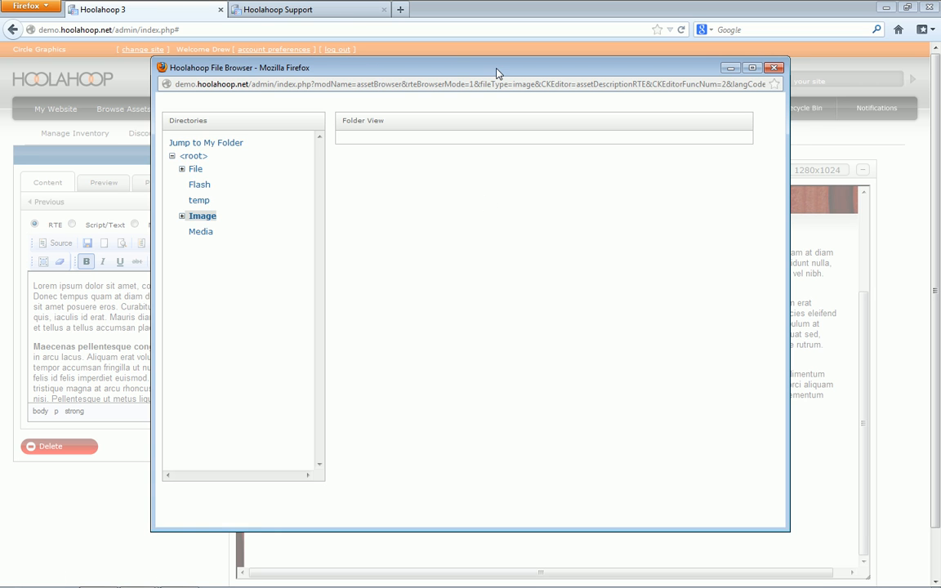
key(alt+Tab)
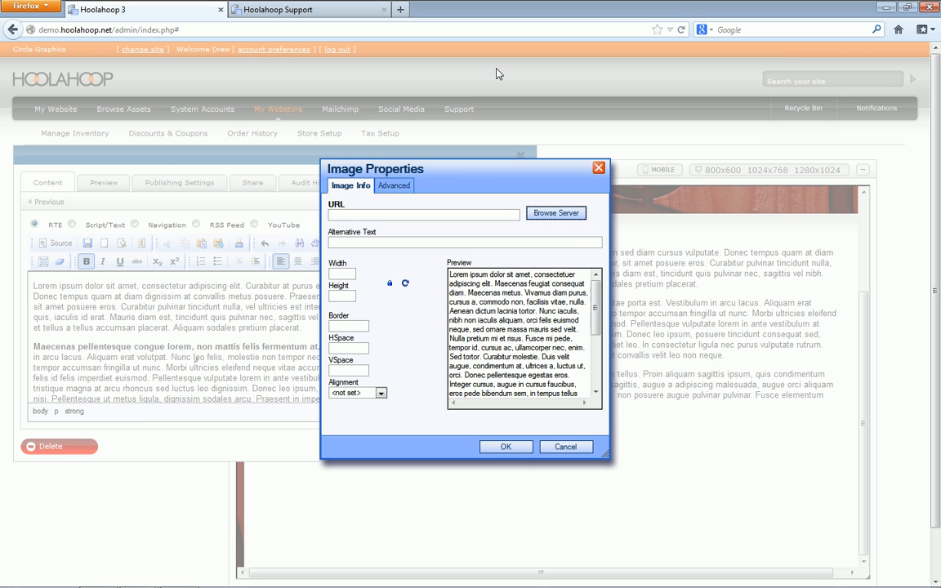
click(887, 6)
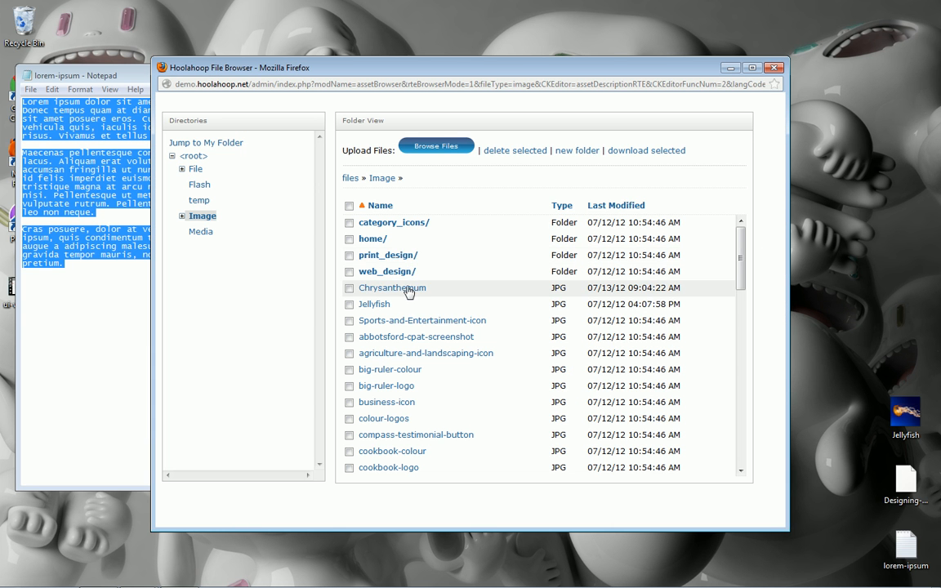
scroll(409, 318, down, 3)
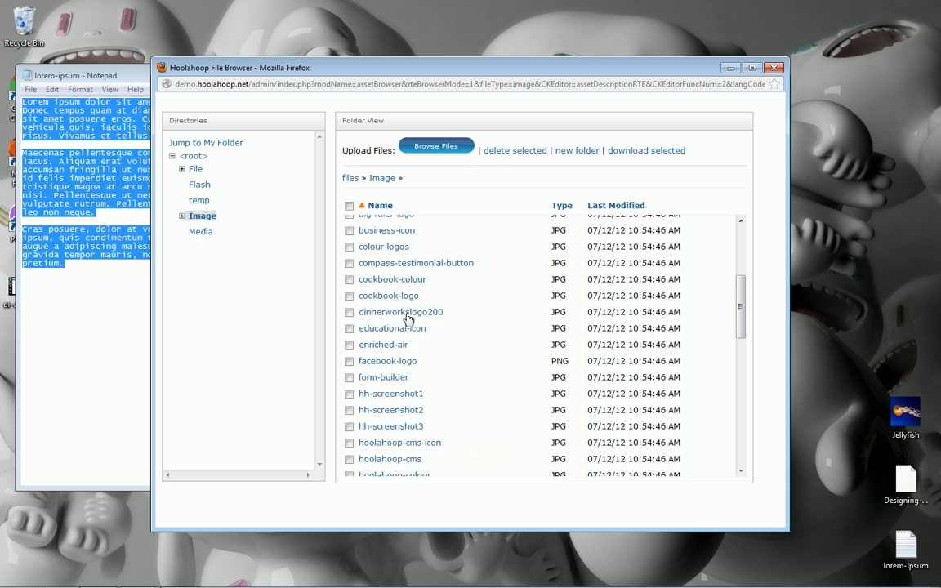
scroll(409, 319, down, 4)
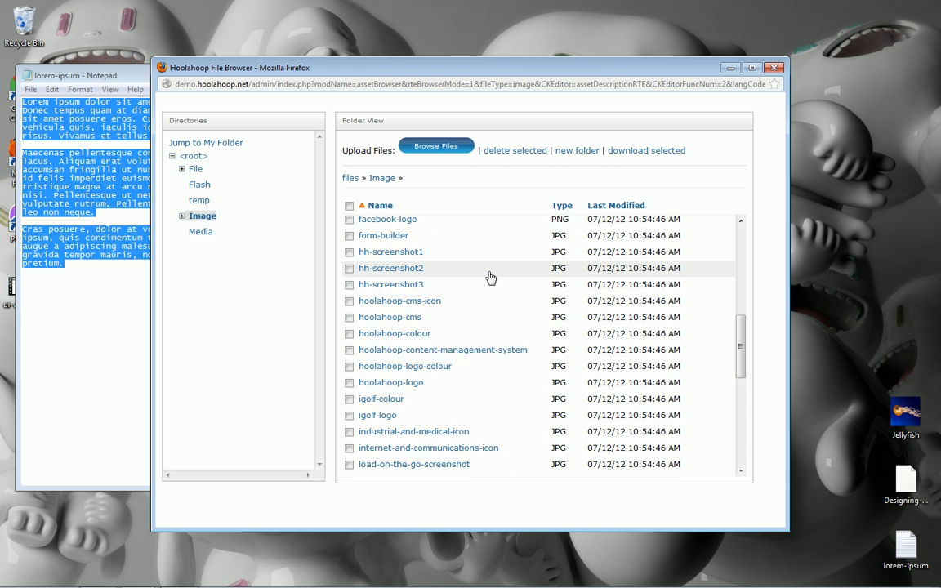
scroll(482, 295, up, 7)
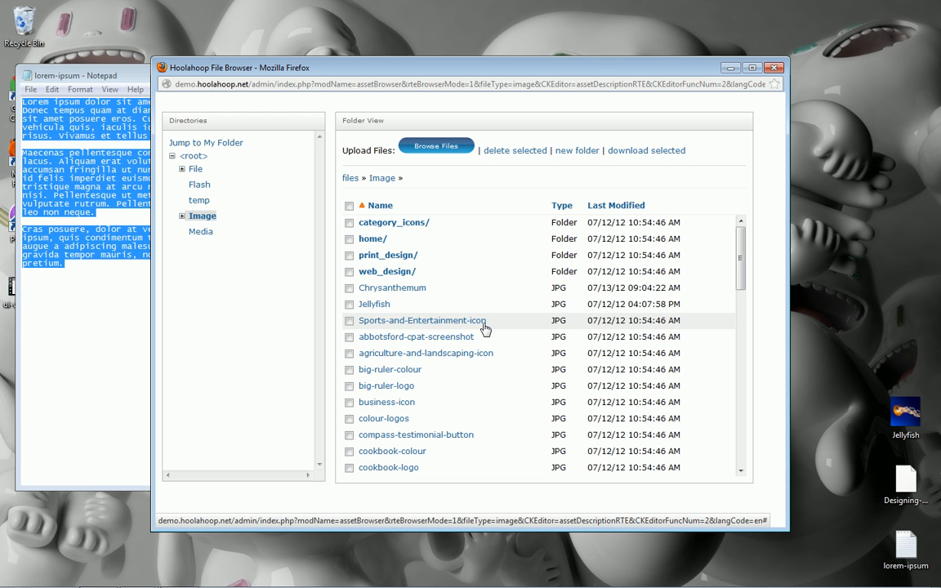
Step: Try to upload the Jellyfish image from the Desktop folder using the file picker
click(437, 149)
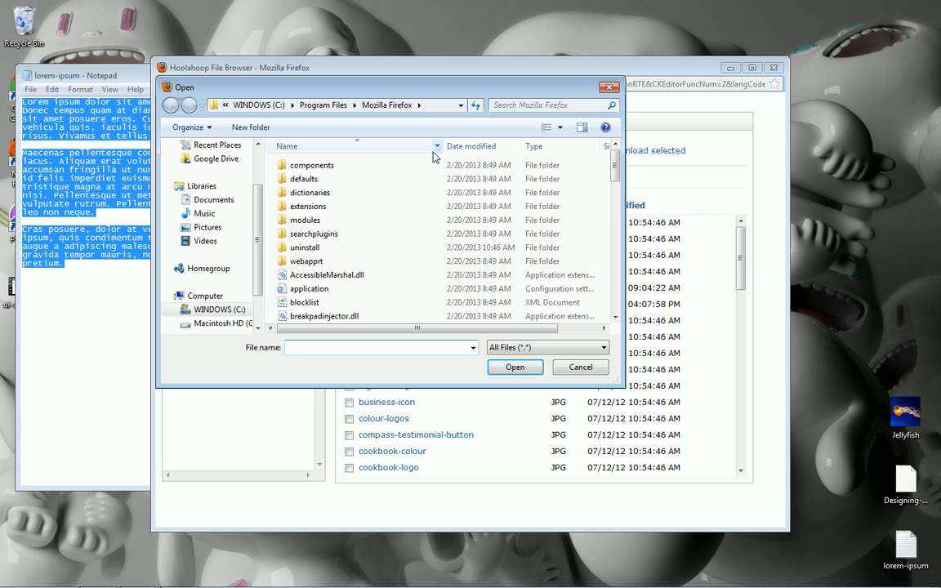
scroll(241, 180, down, 2)
scroll(245, 180, up, 4)
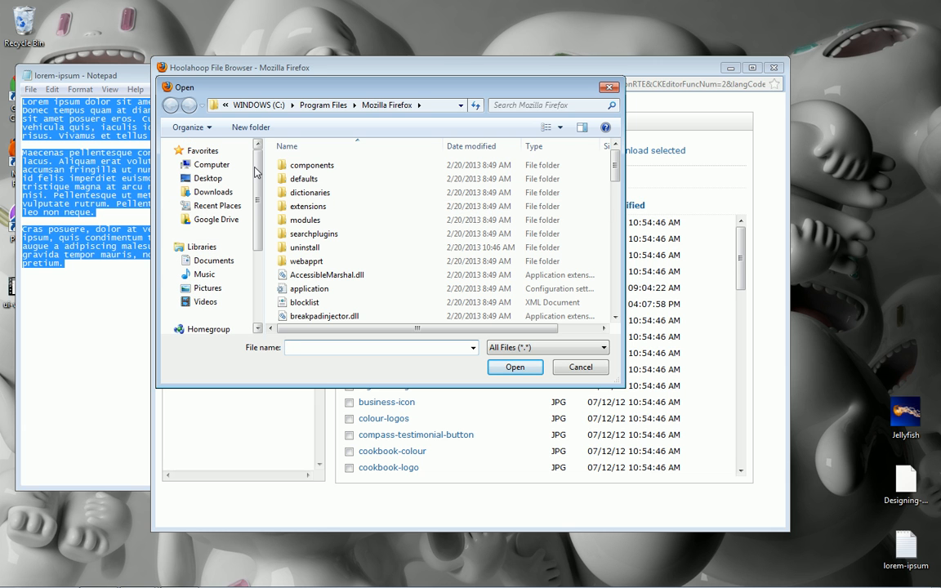
click(219, 179)
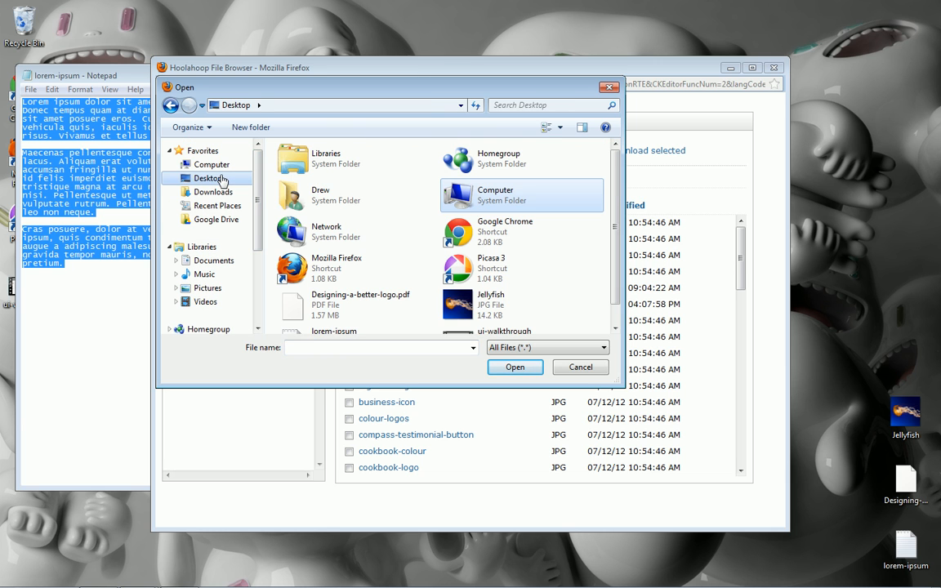
click(530, 303)
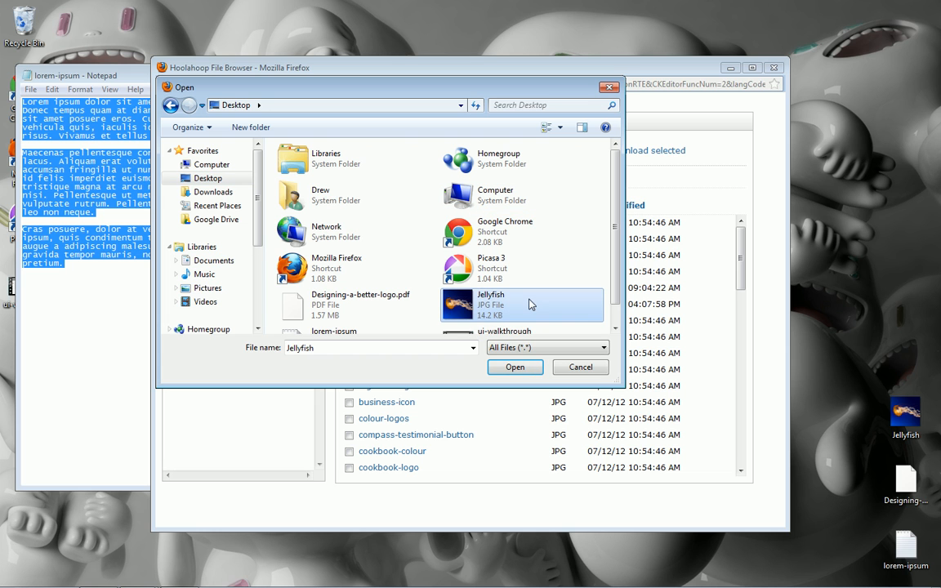
mouse_move(475, 312)
click(513, 369)
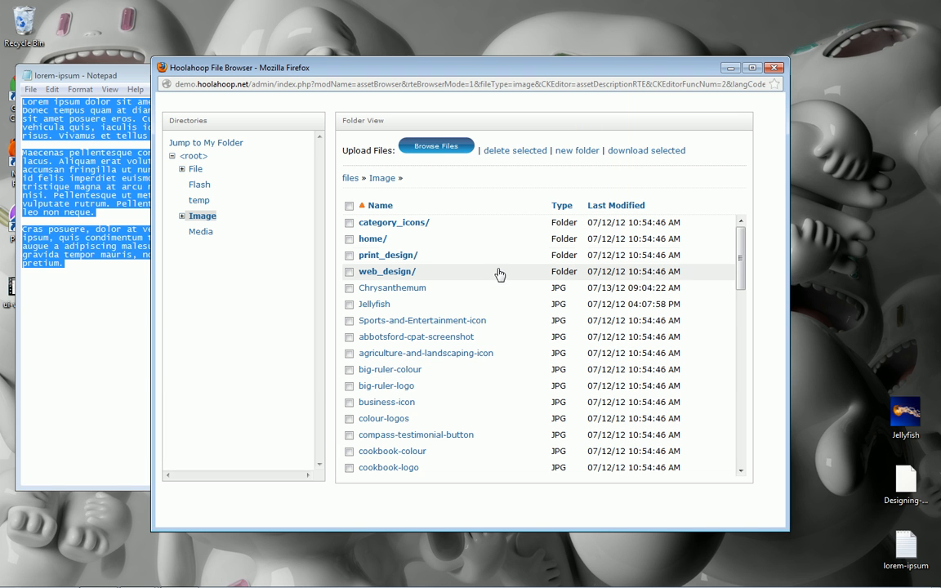
Step: Upload the Jellyfish file straight from the desktop into the Image folder and choose Jellyfish_1 as the image source
drag(911, 421, 452, 169)
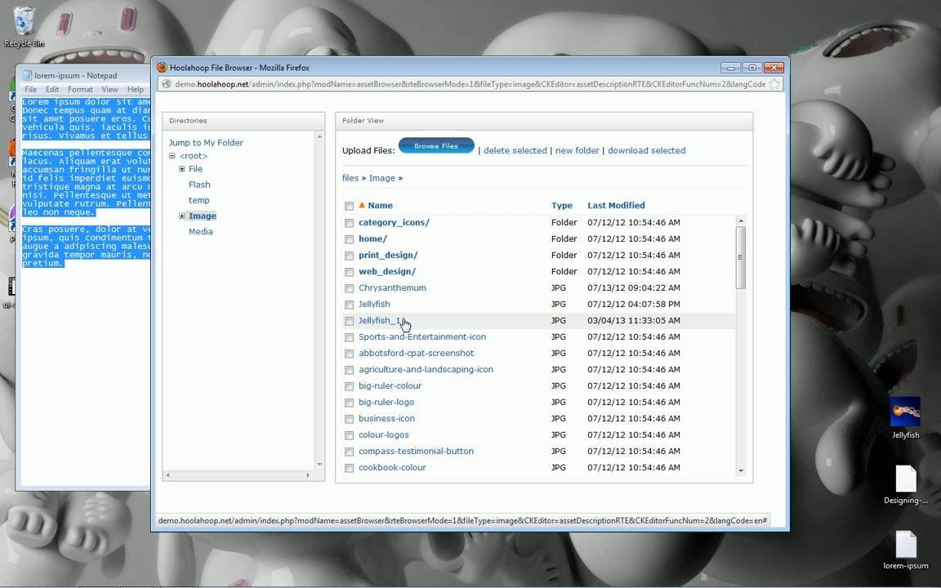
click(378, 326)
click(134, 577)
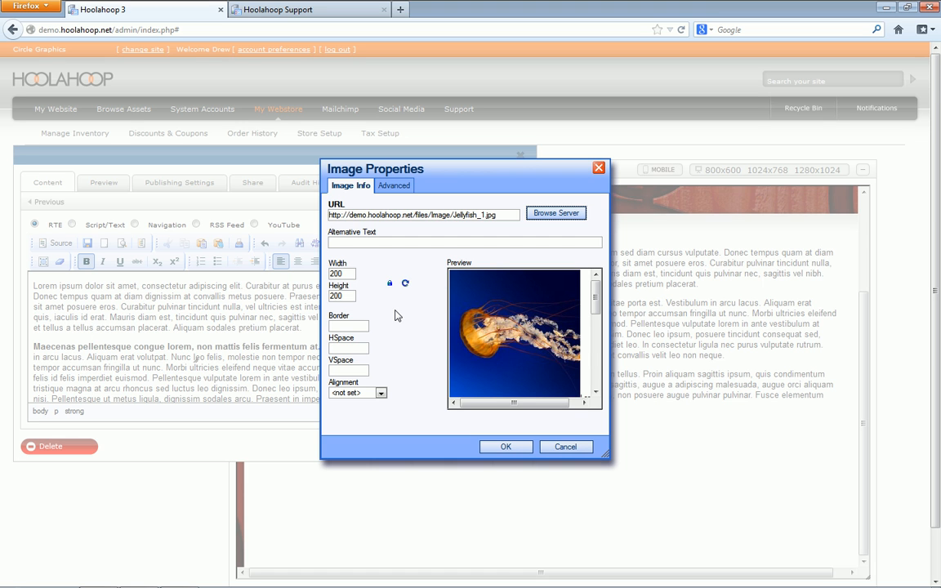
Step: Enter "This is an image of a jellyfish." as the image's alternative text
click(413, 241)
click(495, 243)
text(This is an image of a jellyfish.)
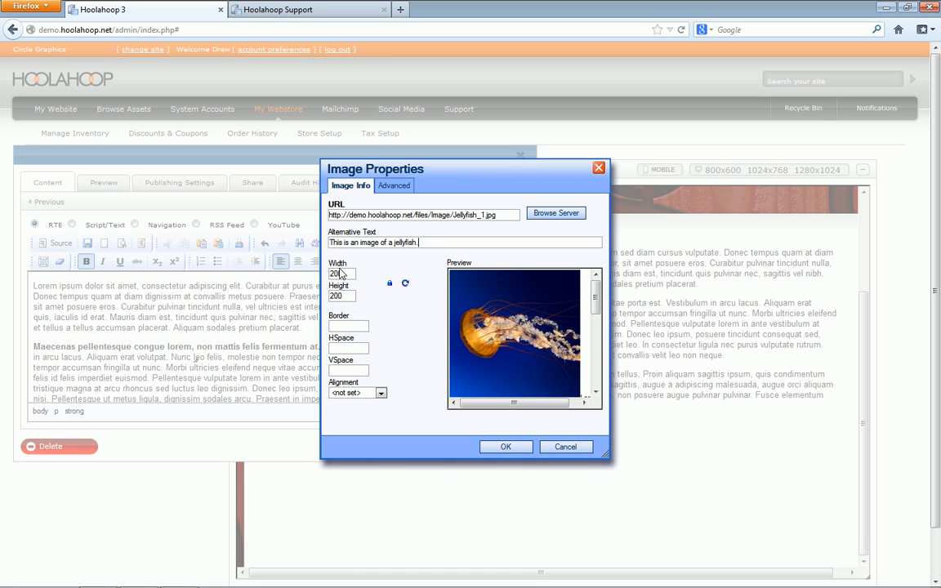
Step: Try an image width of 100, and settle on a width of 150 with the proportions locked
double_click(341, 274)
text(100)
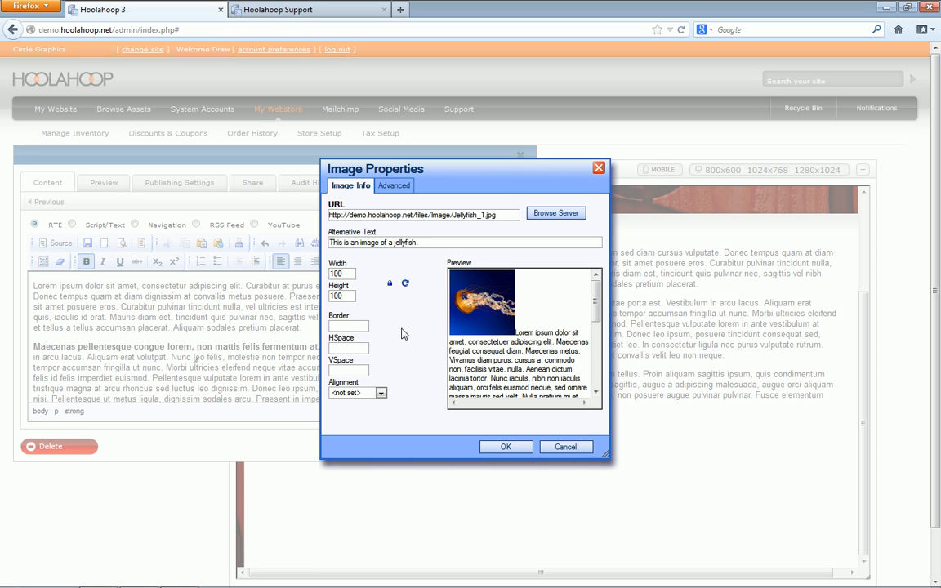
key(shift+Left)
key(shift+Left)
text(50)
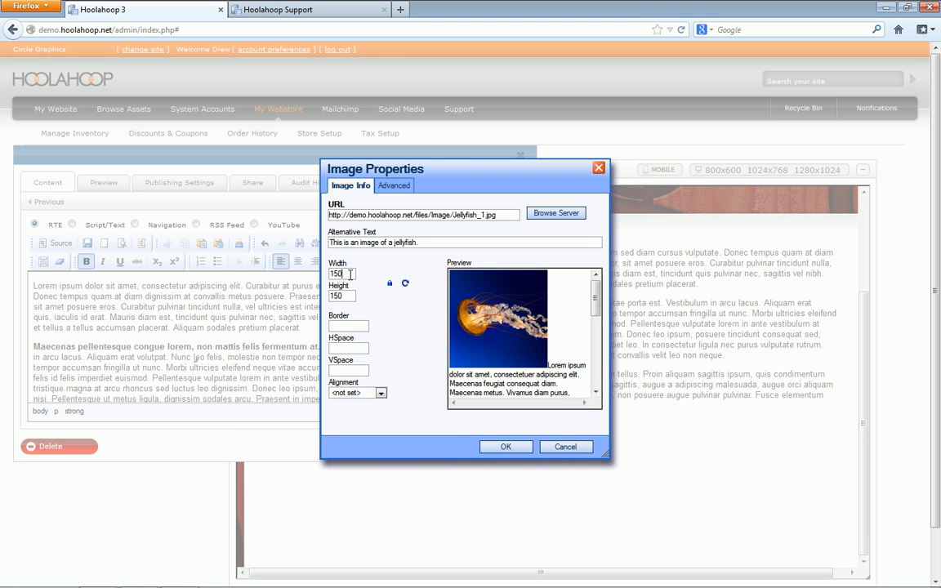
Step: Set the image's border to 0 and both its horizontal and vertical spacing to 15
click(350, 326)
text(0)
key(Tab)
text(15)
click(352, 371)
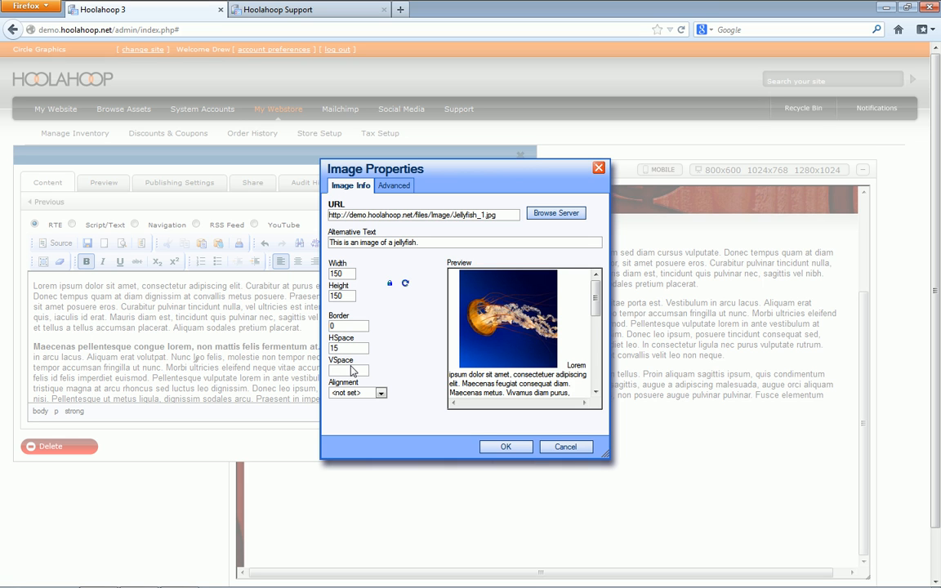
text(15)
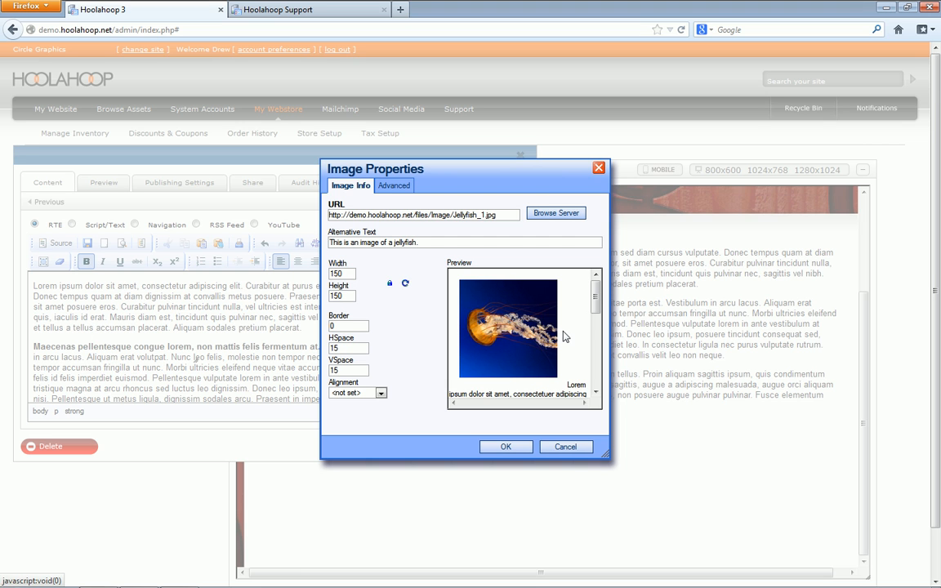
Step: Compare the Right and Left alignments for the image, choose Right, and insert it into the paragraph
click(365, 395)
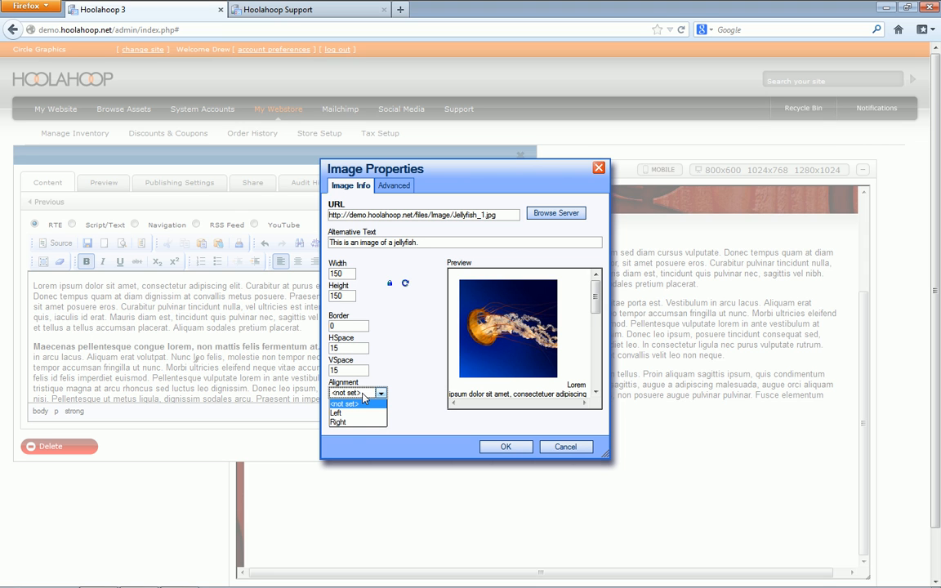
click(348, 422)
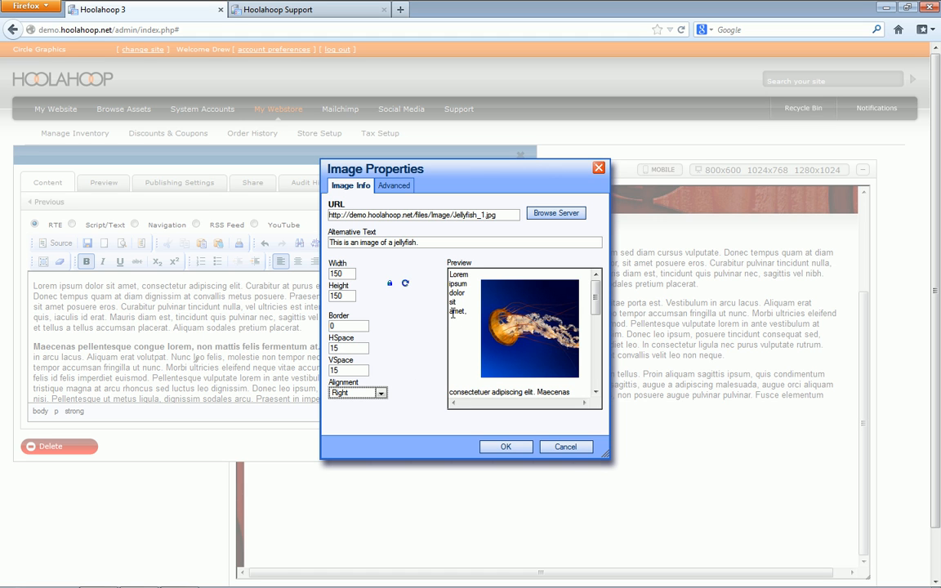
click(365, 393)
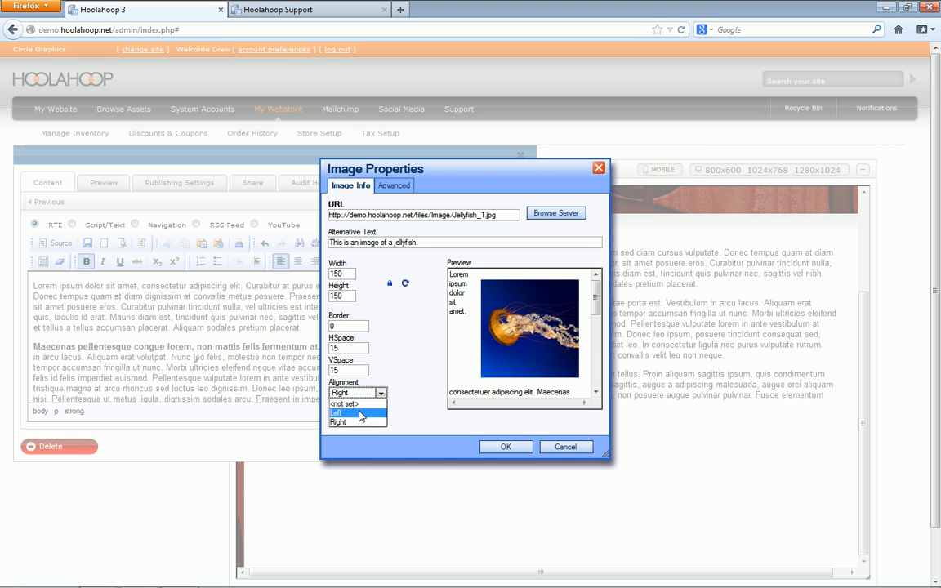
click(364, 412)
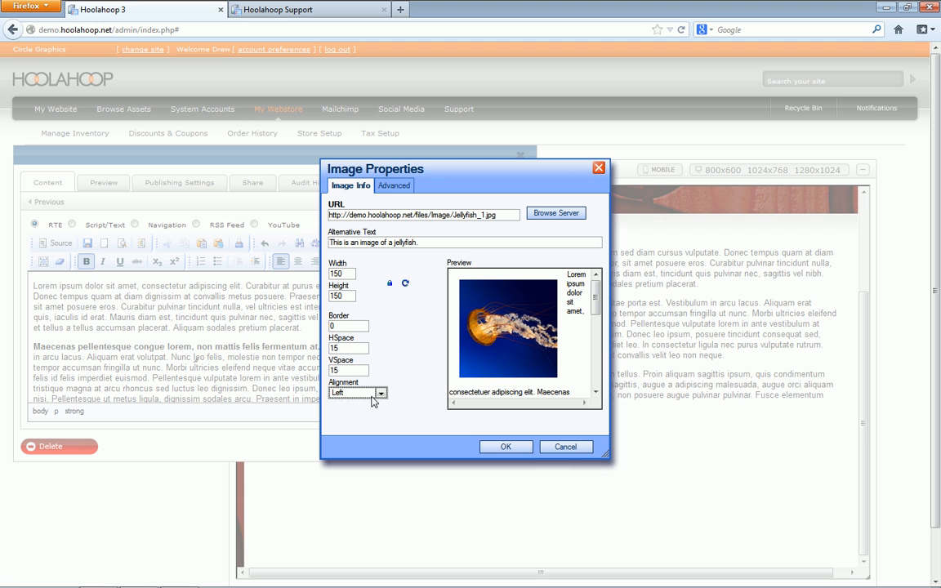
click(377, 393)
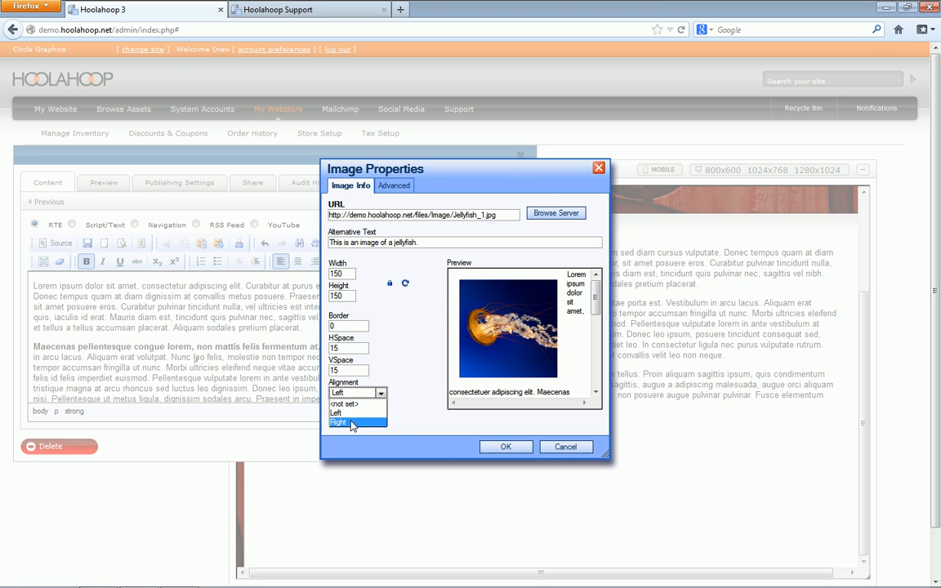
click(351, 421)
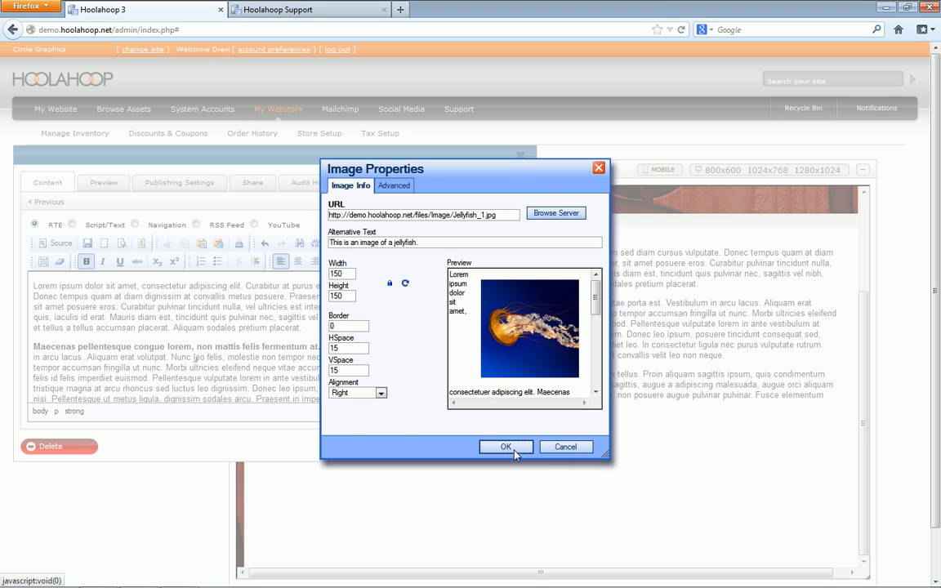
click(517, 451)
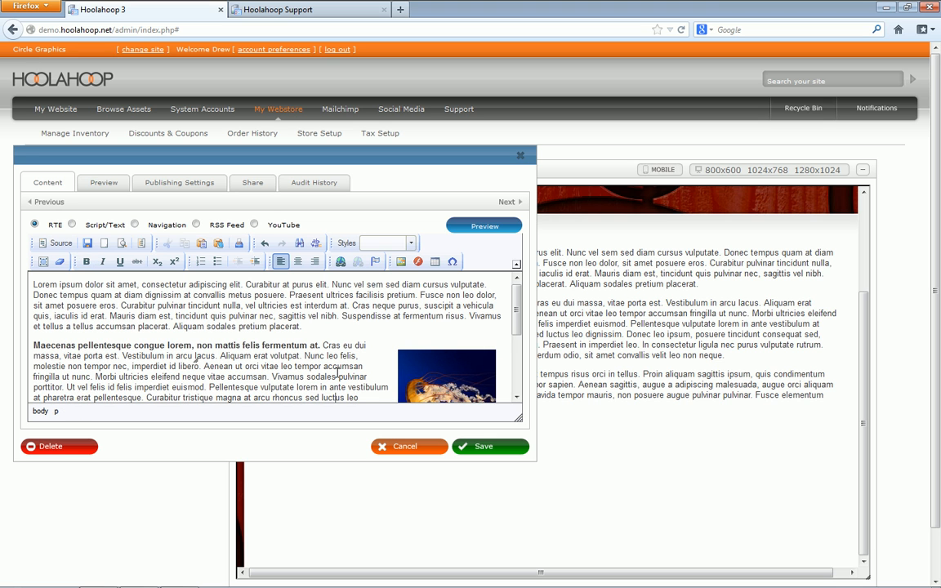
Step: Check the jellyfish image's placement beside the second paragraph and save the content block
scroll(337, 371, down, 1)
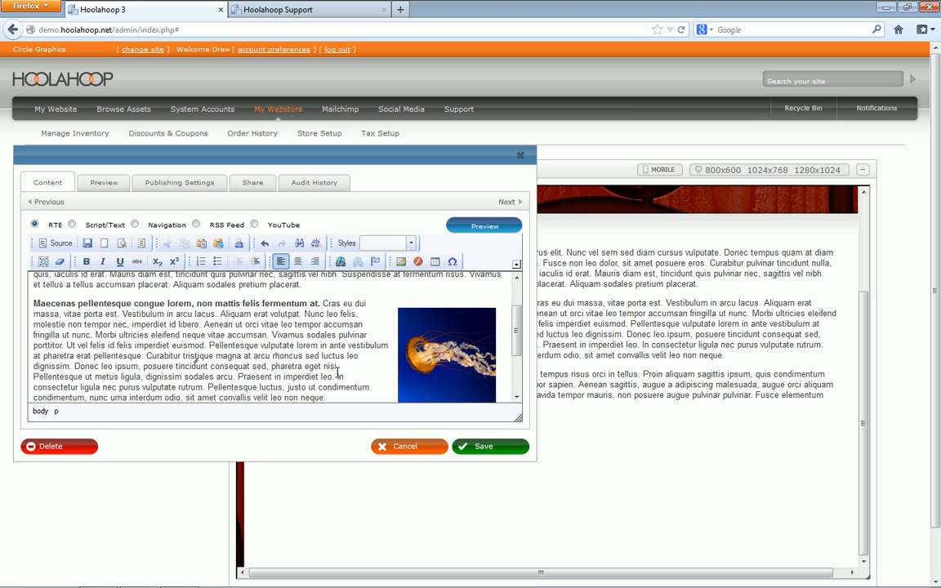
scroll(338, 372, down, 1)
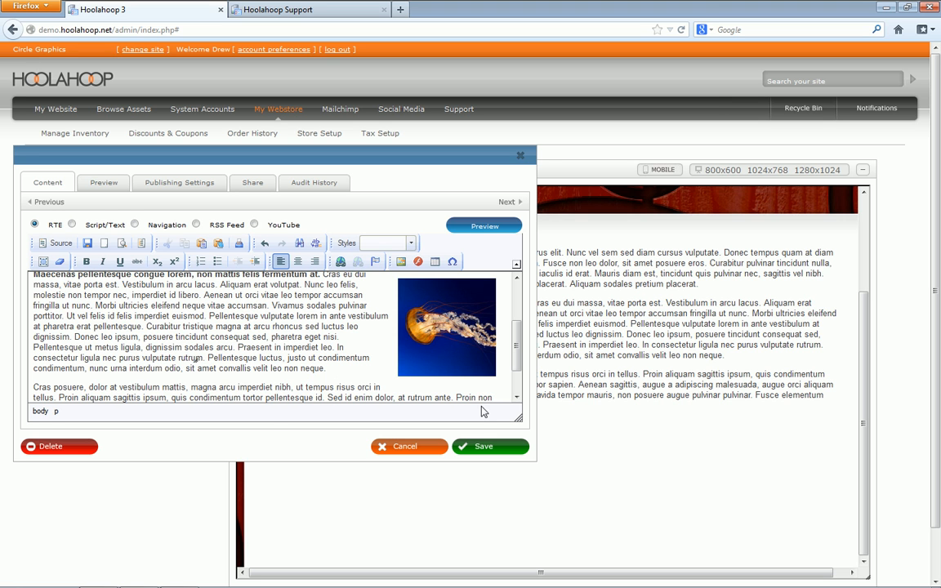
click(486, 446)
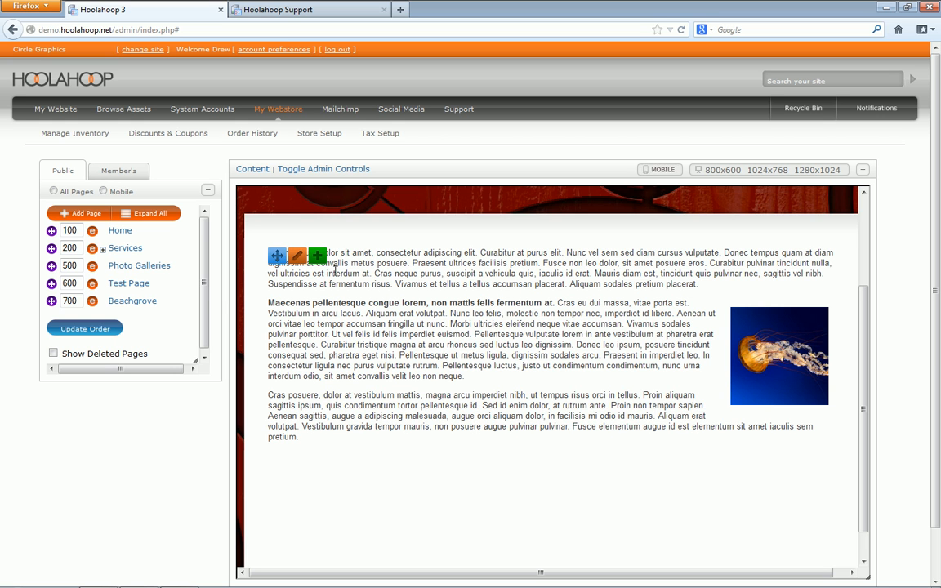
Step: Reopen the content block for editing and set the jellyfish image's width to 200 in its properties
mouse_move(319, 256)
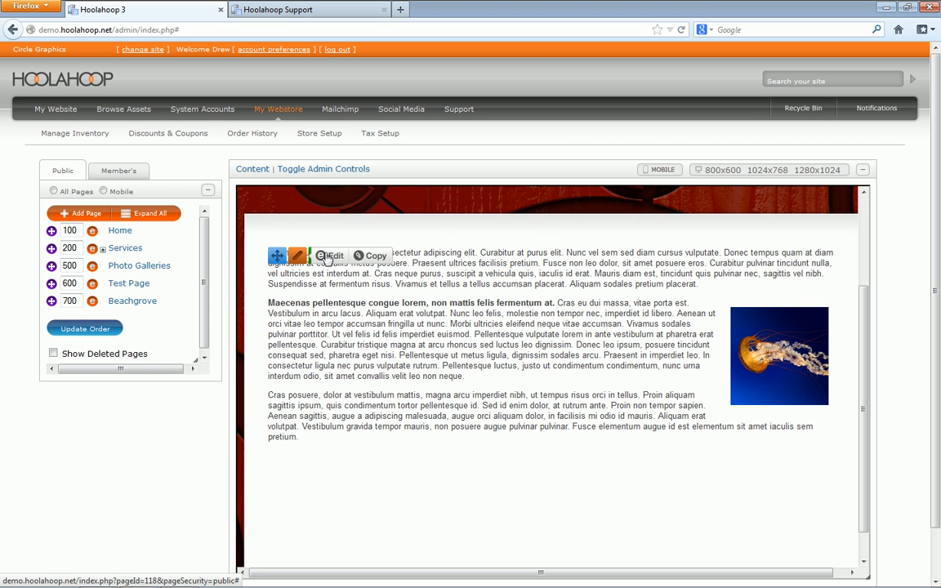
click(330, 257)
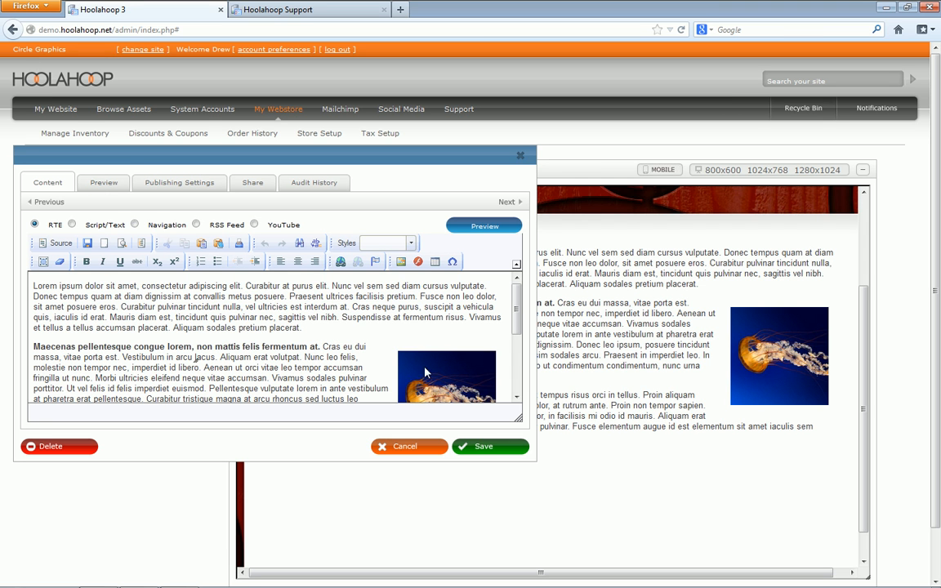
click(436, 382)
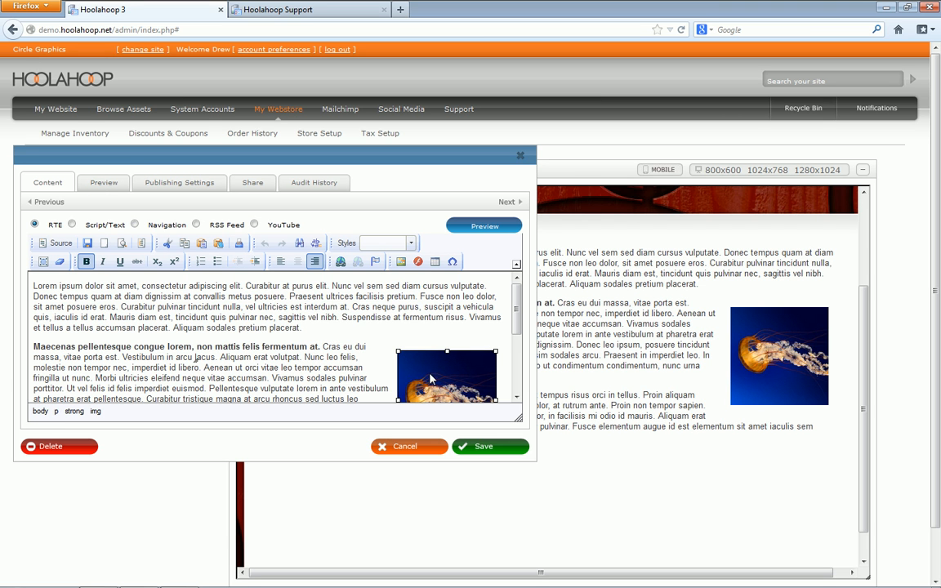
double_click(430, 377)
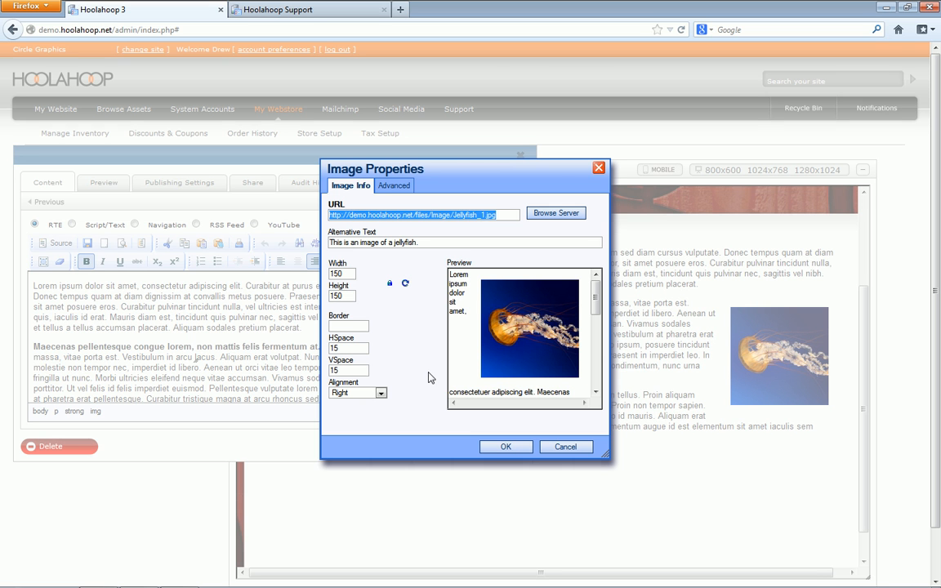
double_click(343, 274)
text(200)
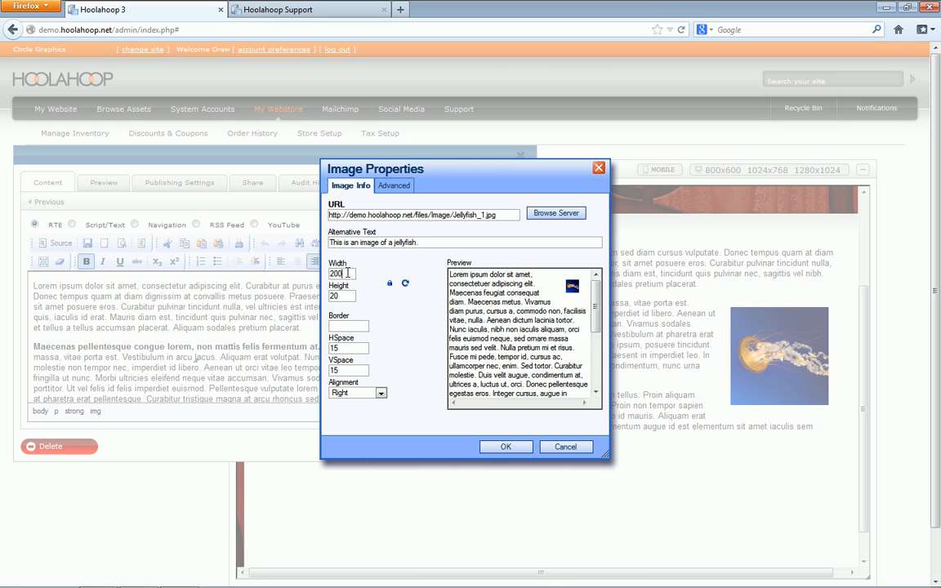
Step: Set the jellyfish image's border to 0, apply the image properties, and save the content block
click(364, 325)
text(0)
click(508, 447)
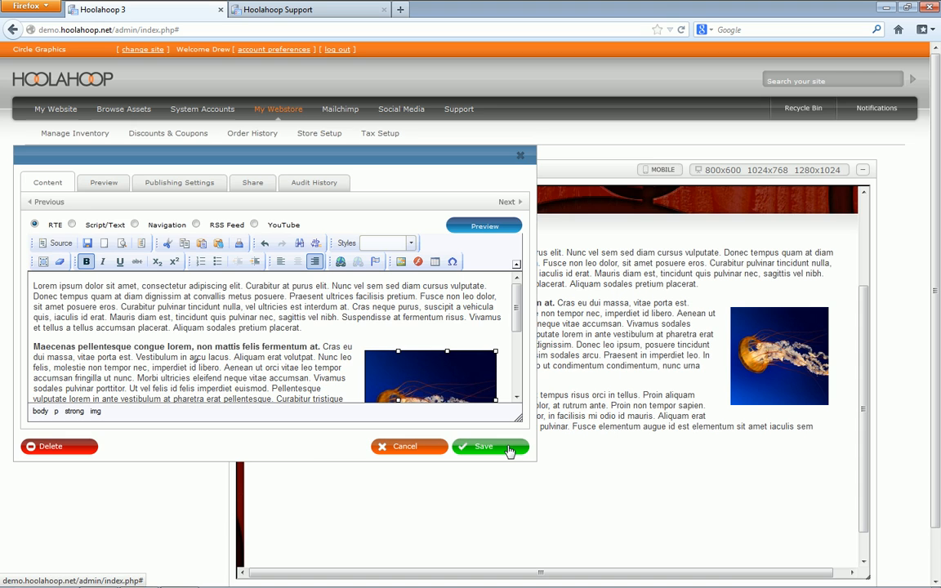
click(506, 449)
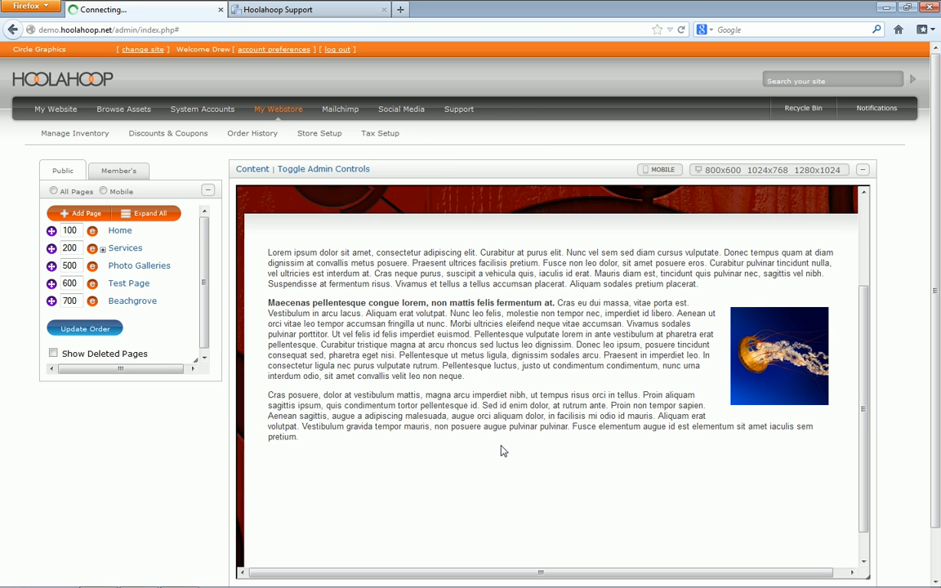